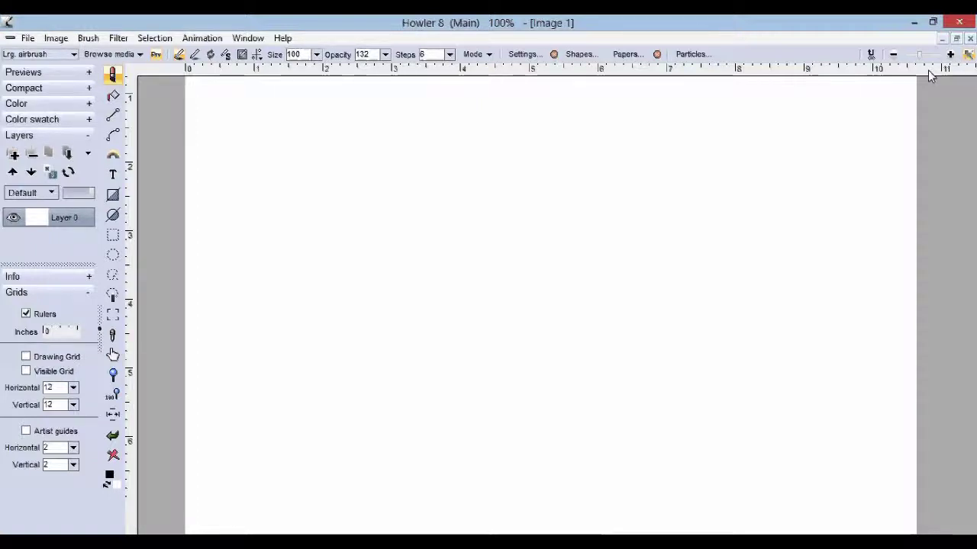
# Close the current document and create a new 1024 x 768 image, trying the 96 dpi screen preset in the unit calculator.
pyautogui.hotkey('ctrl', 'n')
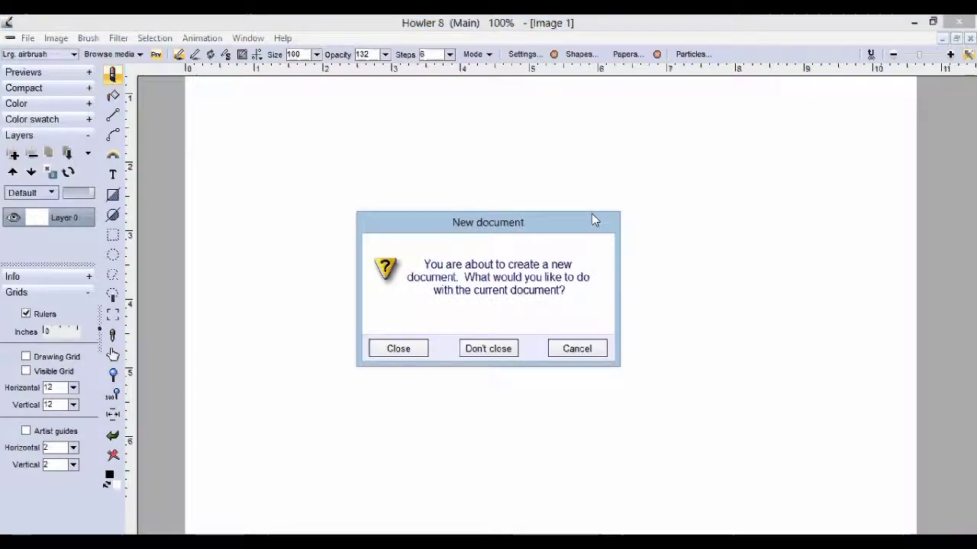
pyautogui.click(415, 354)
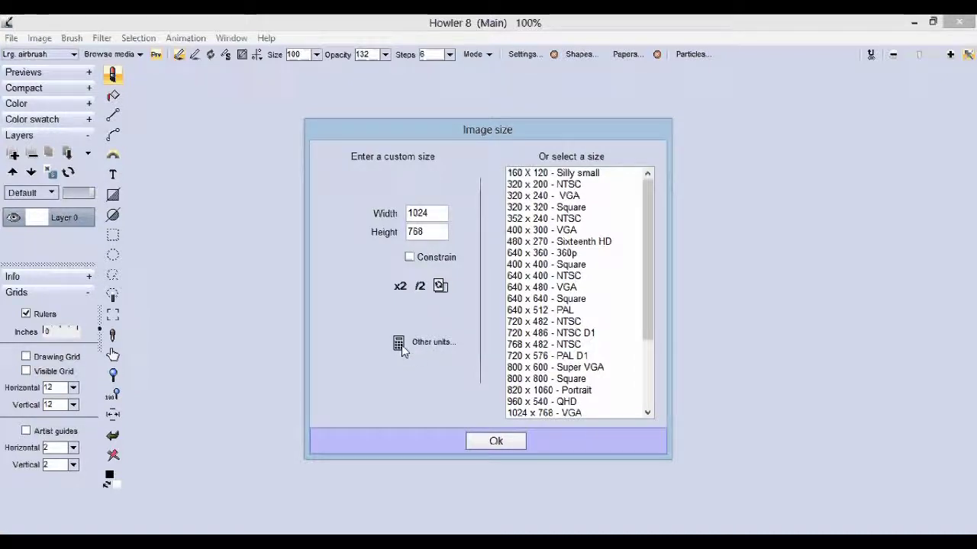
pyautogui.click(399, 345)
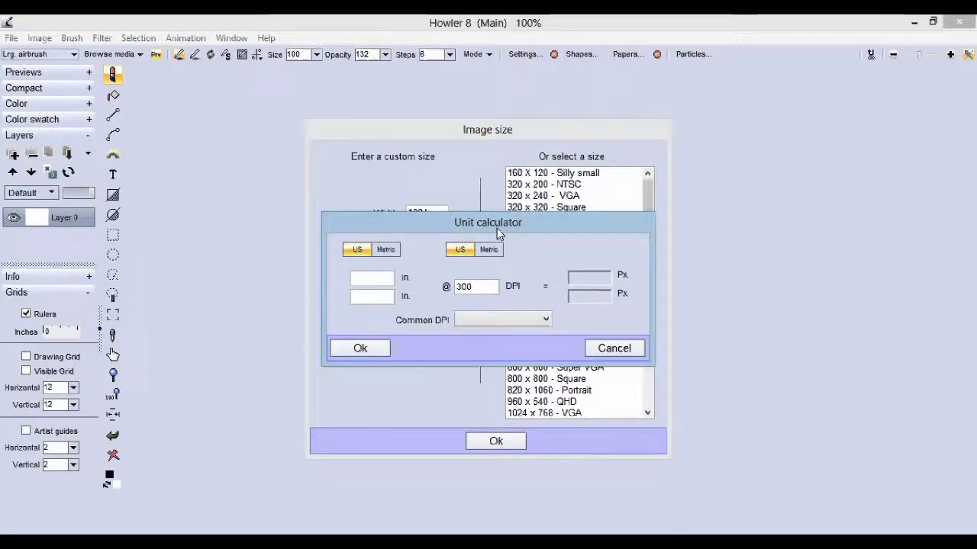
pyautogui.moveTo(604, 219); pyautogui.dragTo(778, 190)
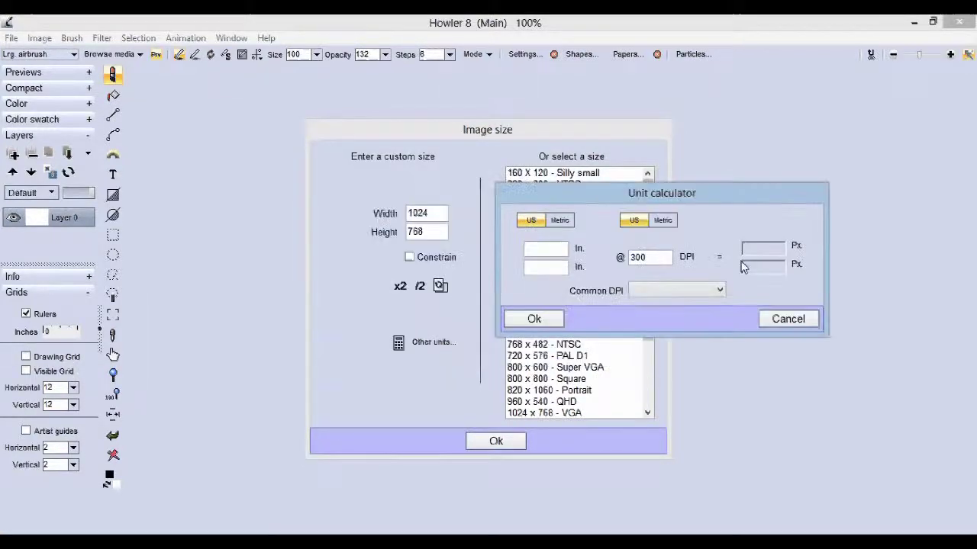
pyautogui.click(717, 290)
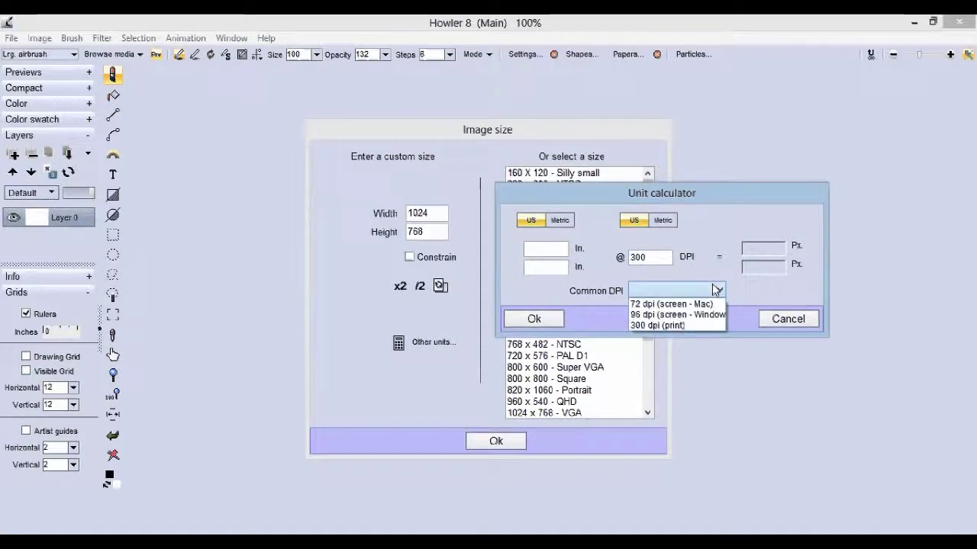
pyautogui.click(675, 314)
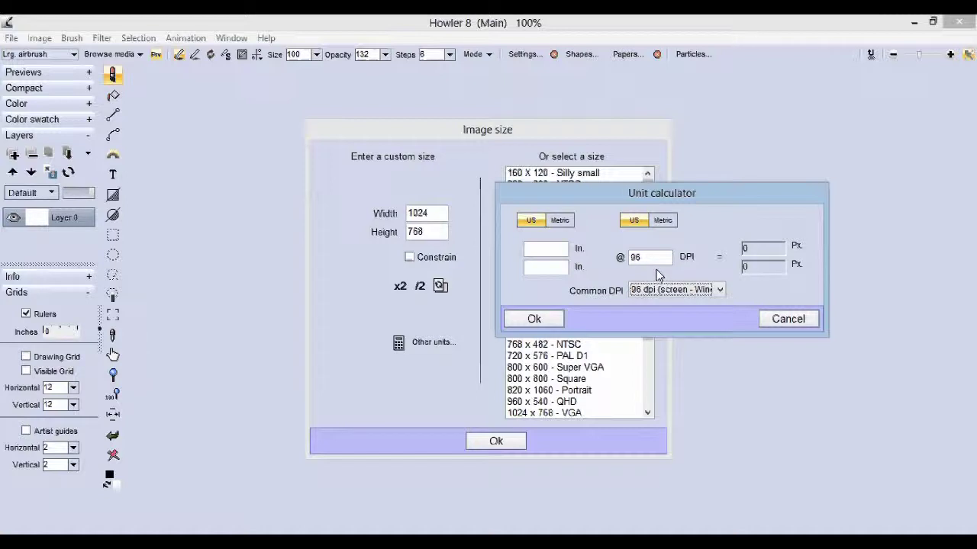
pyautogui.click(790, 321)
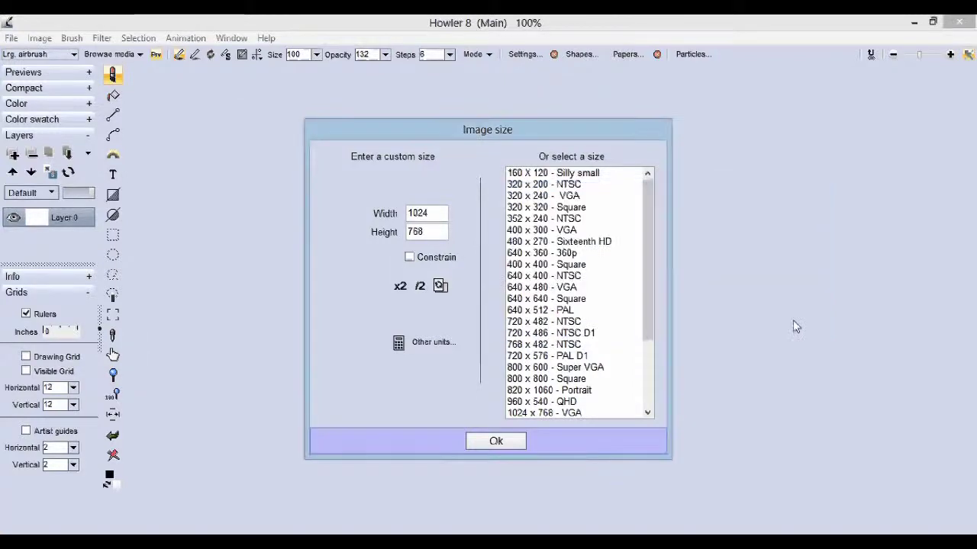
pyautogui.click(512, 444)
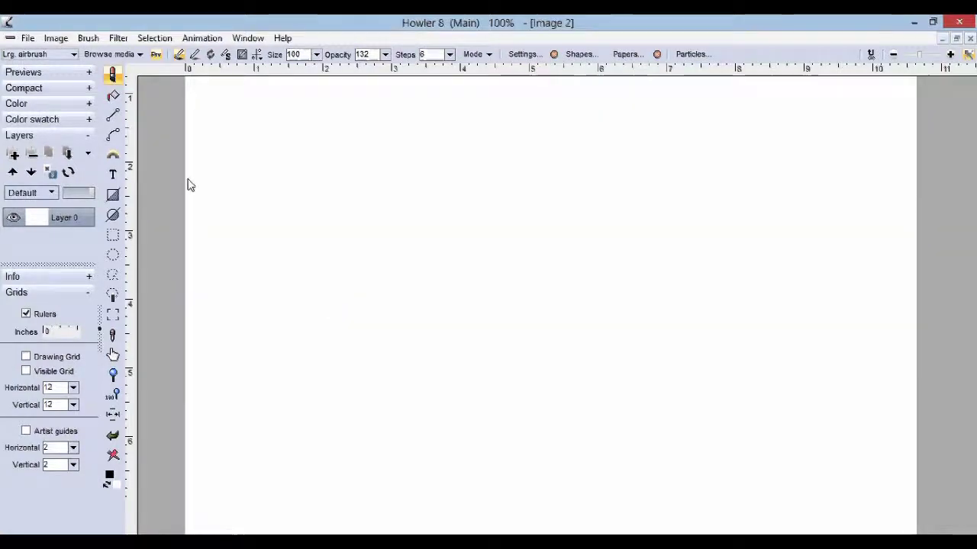
# Inspect the unit calculator offered for resizing the image, and close the image size settings without applying anything.
pyautogui.click(64, 41)
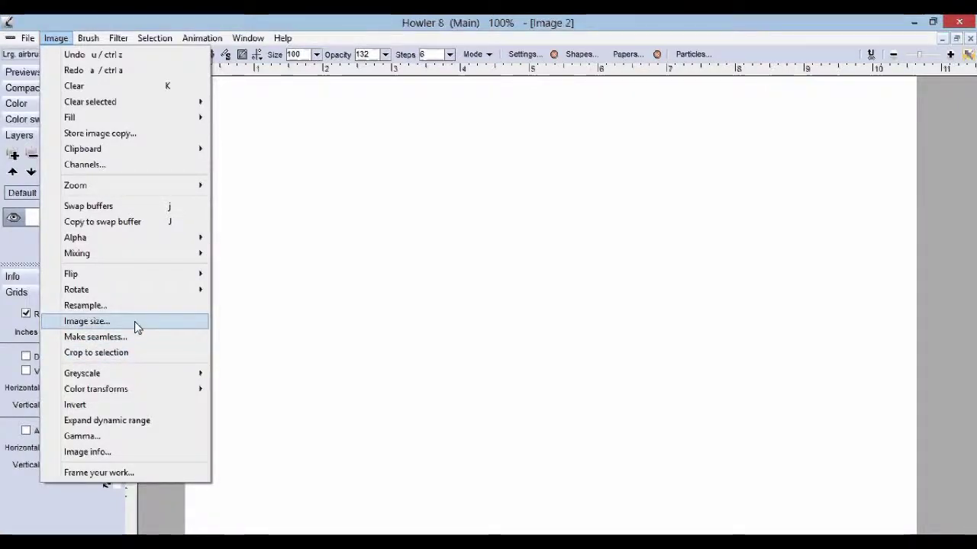
pyautogui.click(135, 321)
pyautogui.click(478, 271)
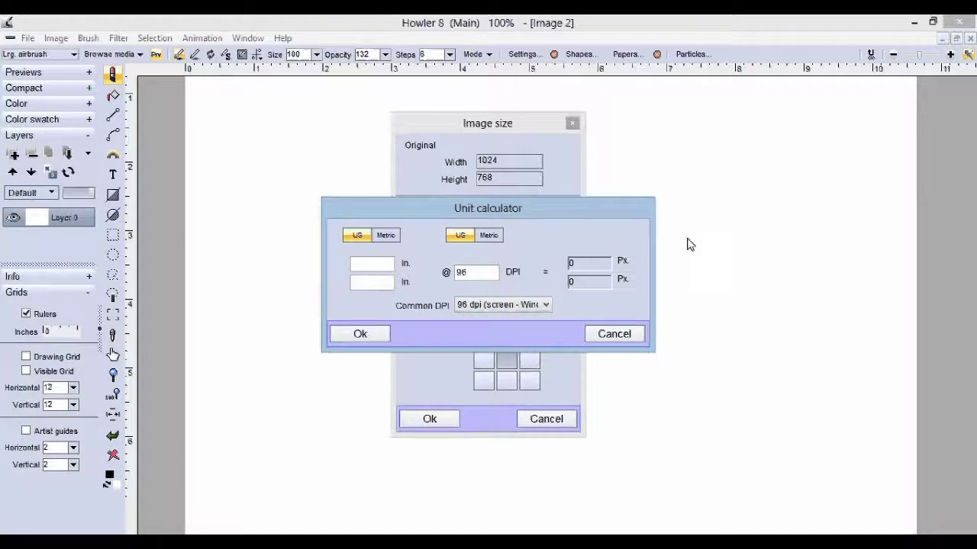
pyautogui.click(632, 337)
pyautogui.click(572, 123)
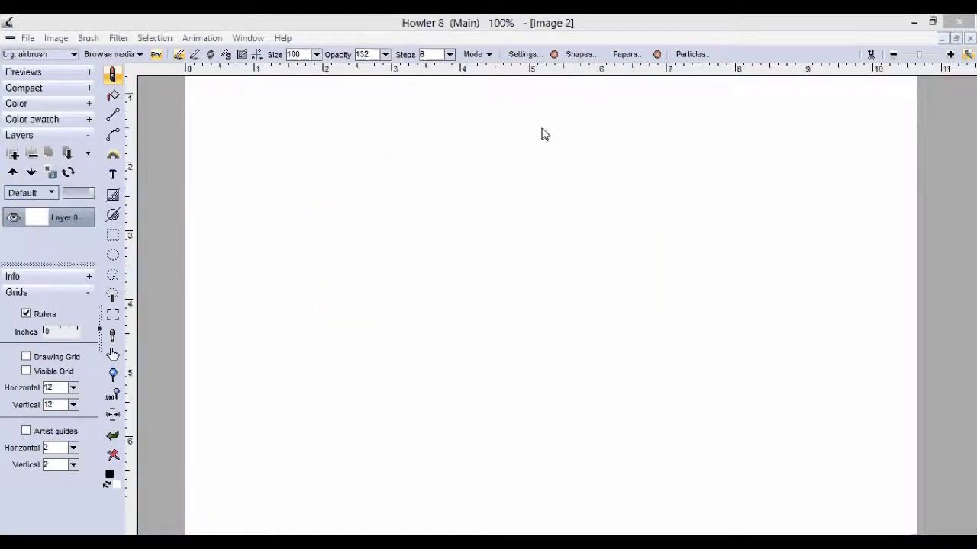
# Preview the Grid render filter on the blank image with a grid size of 109.
pyautogui.click(118, 38)
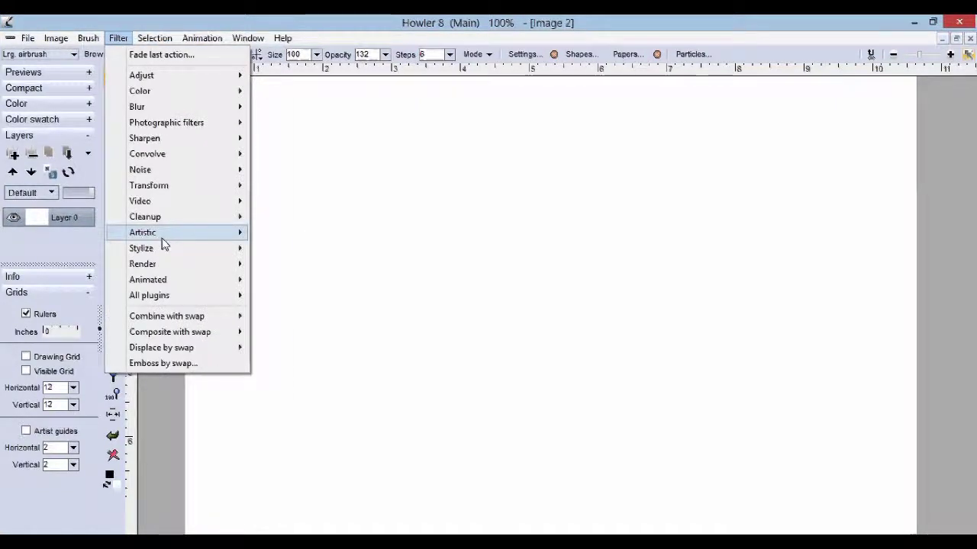
pyautogui.moveTo(186, 273)
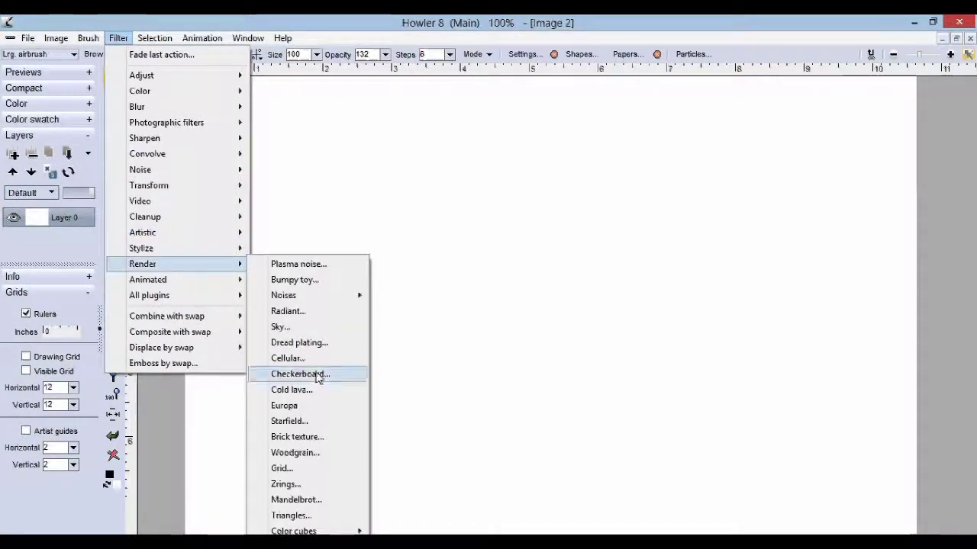
pyautogui.click(300, 469)
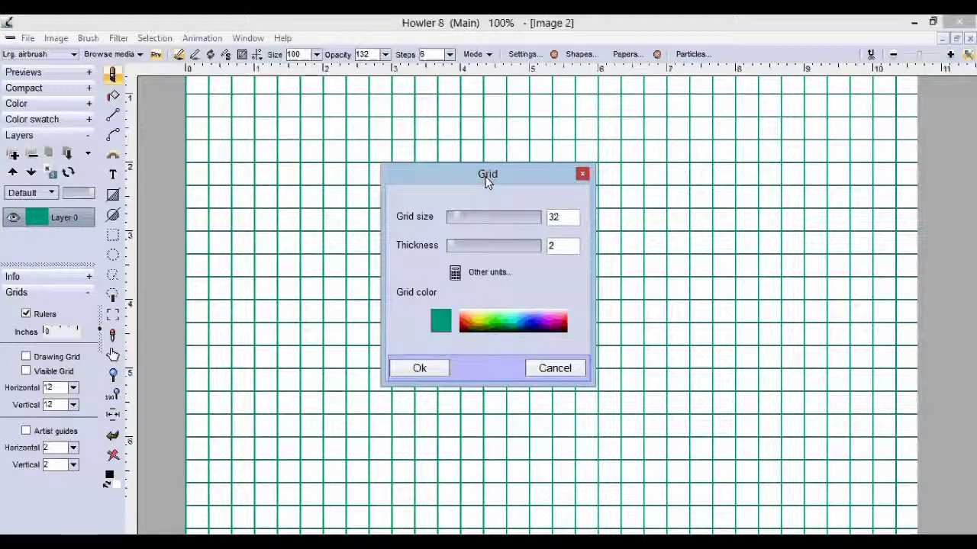
pyautogui.moveTo(486, 178); pyautogui.dragTo(611, 213)
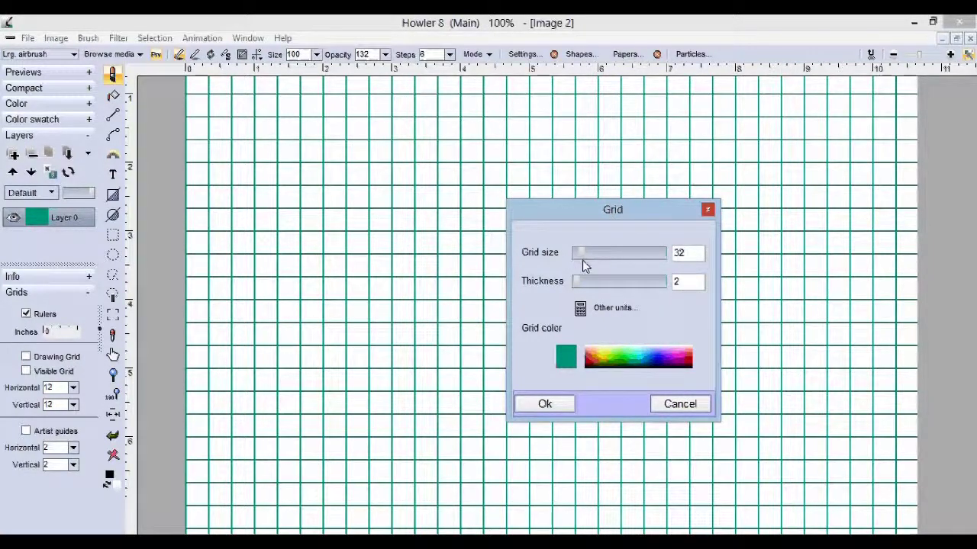
pyautogui.moveTo(582, 260)
pyautogui.mouseDown()
pyautogui.moveTo(609, 256)
pyautogui.moveTo(599, 259)
pyautogui.mouseUp()
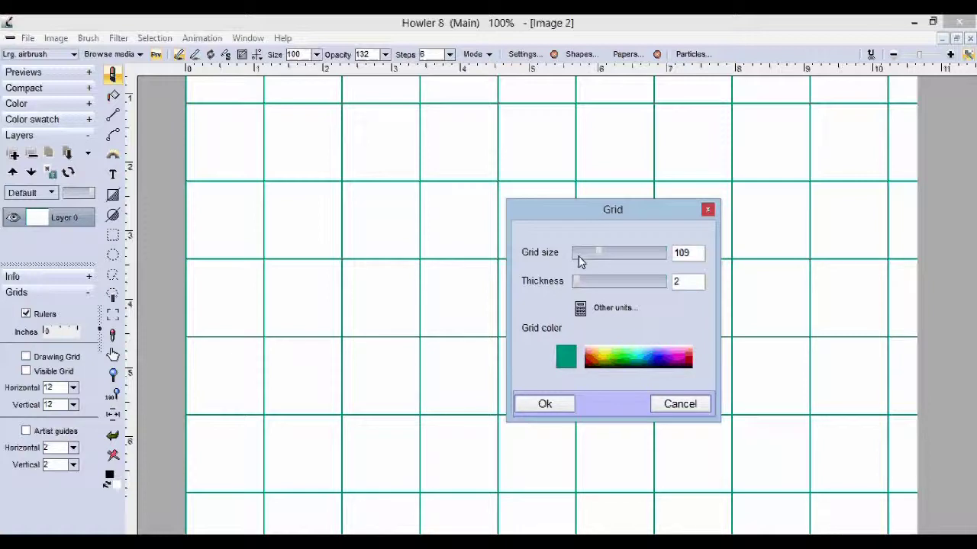
# Set the grid size to 1.5 inches at 96 DPI using the unit calculator.
pyautogui.click(595, 309)
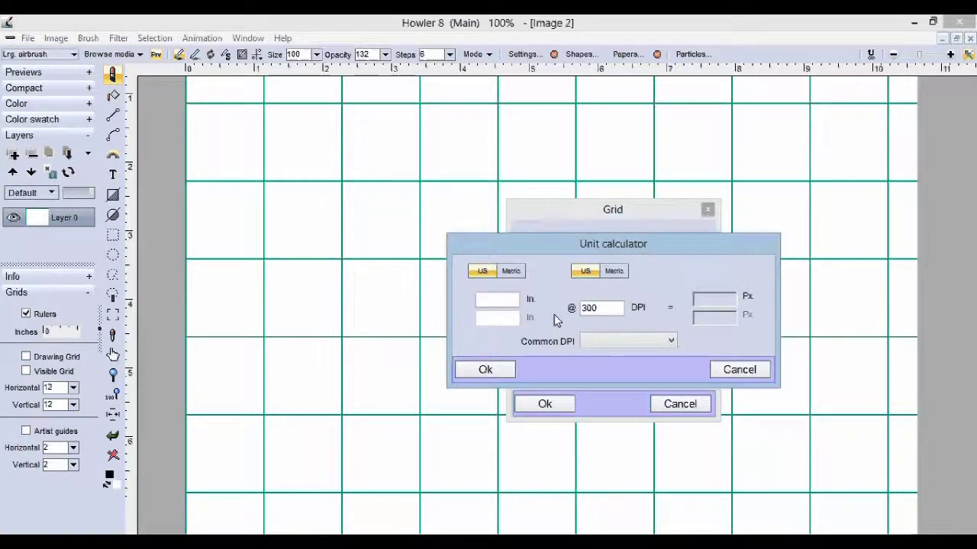
pyautogui.doubleClick(600, 314)
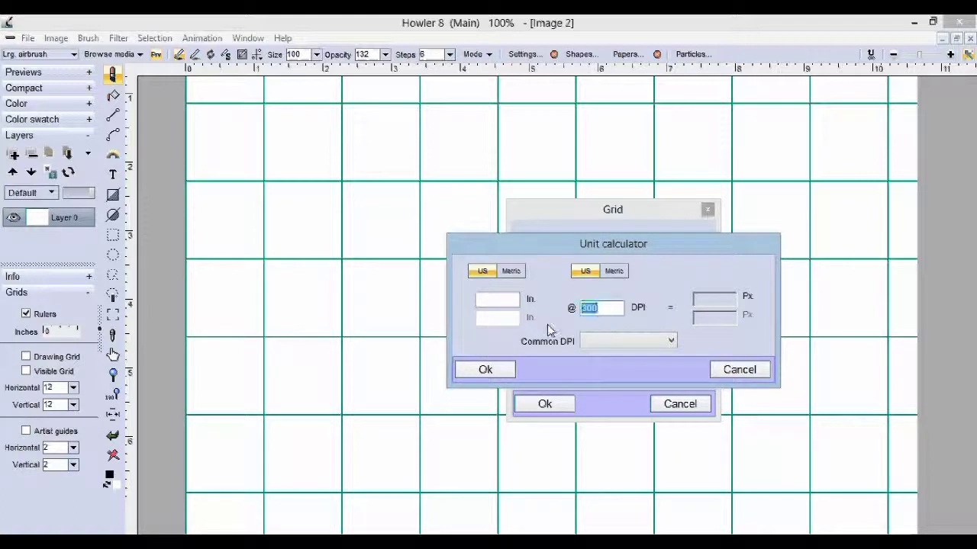
pyautogui.click(612, 348)
pyautogui.click(615, 364)
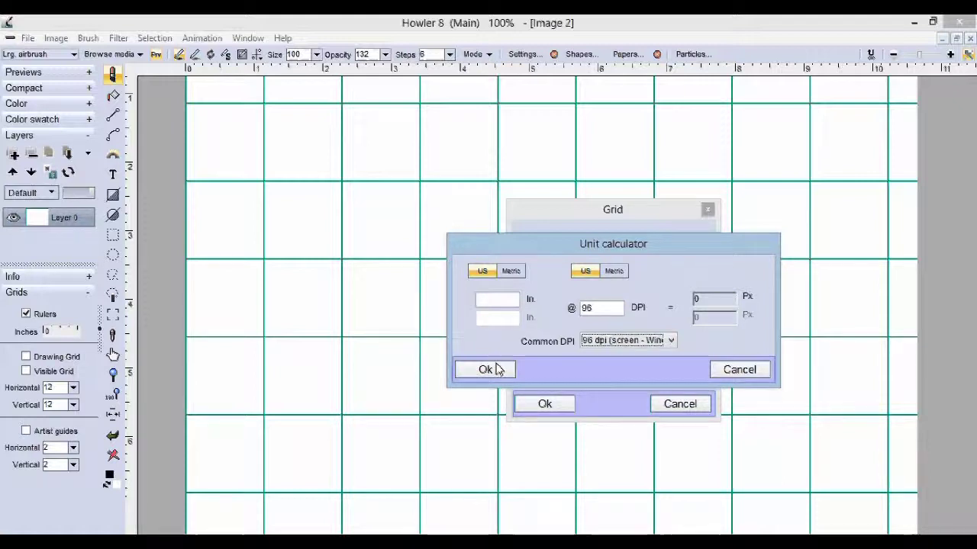
pyautogui.click(508, 301)
pyautogui.write('1')
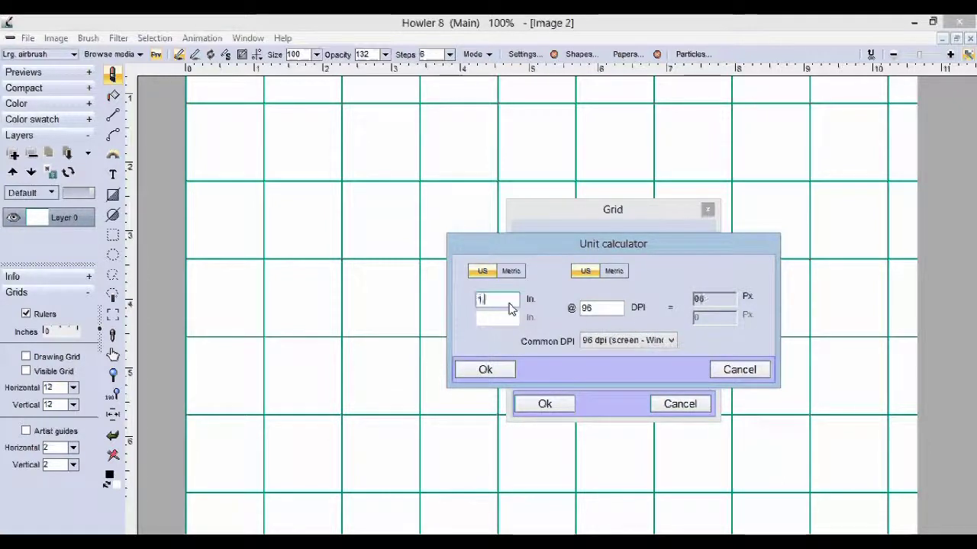
pyautogui.write('.5')
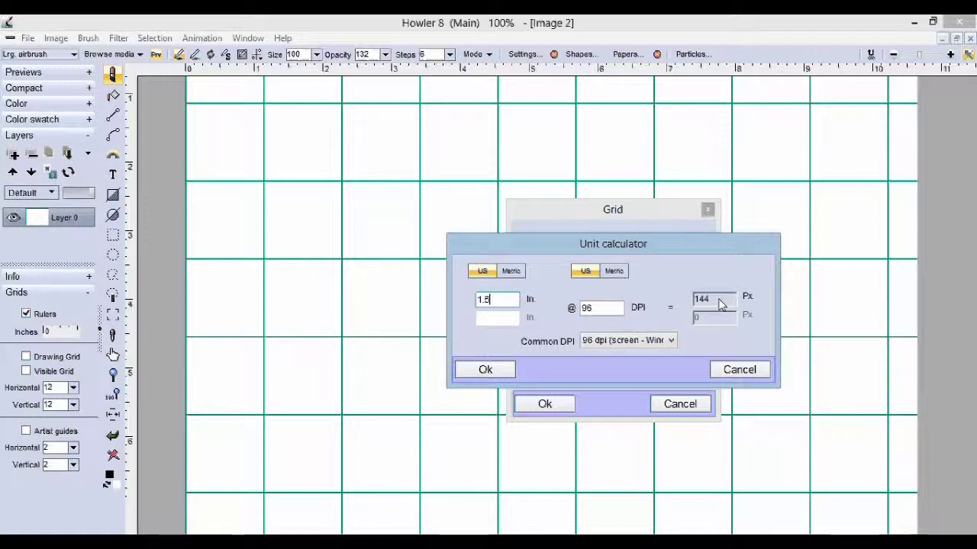
pyautogui.click(485, 369)
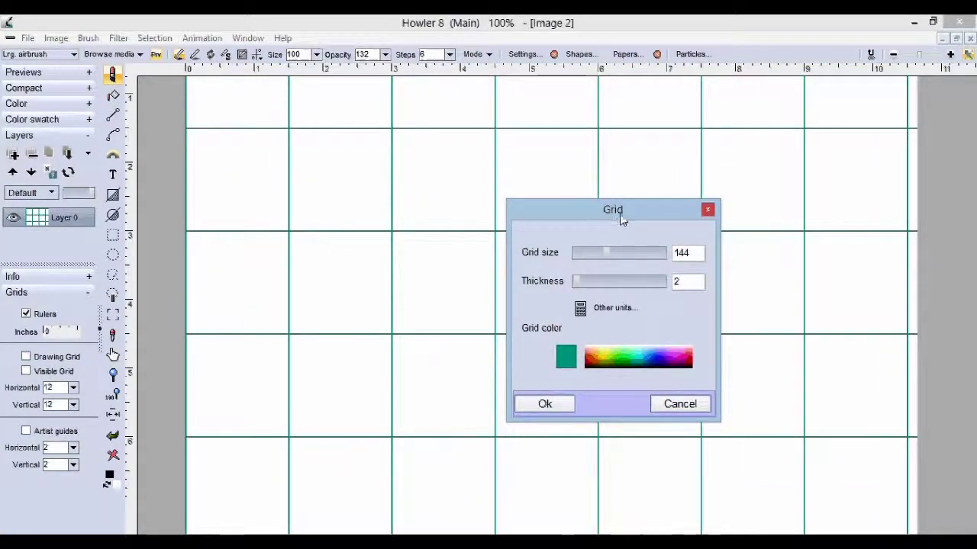
# Try metric units for size and resolution in the grid's unit calculator, and cancel the Grid filter.
pyautogui.moveTo(619, 218); pyautogui.dragTo(615, 202)
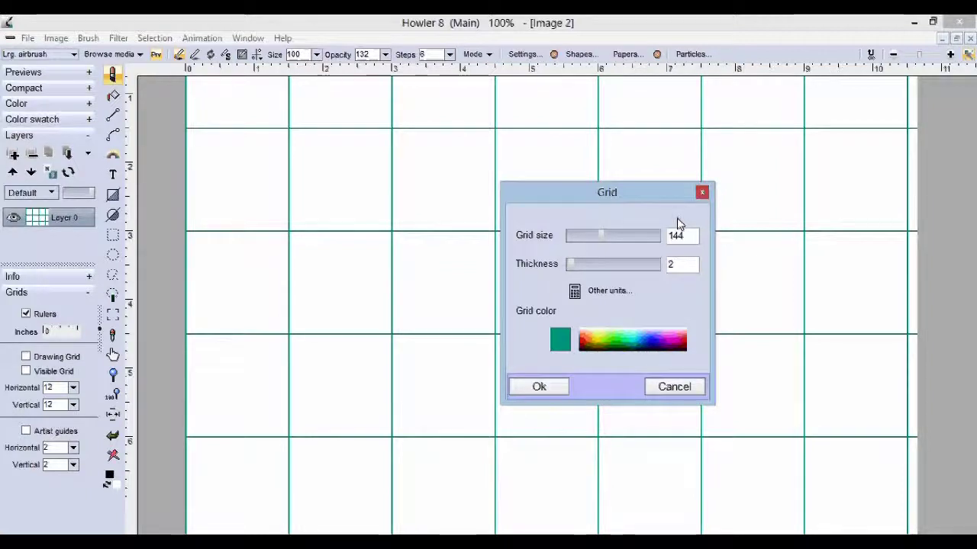
pyautogui.click(576, 290)
pyautogui.click(593, 291)
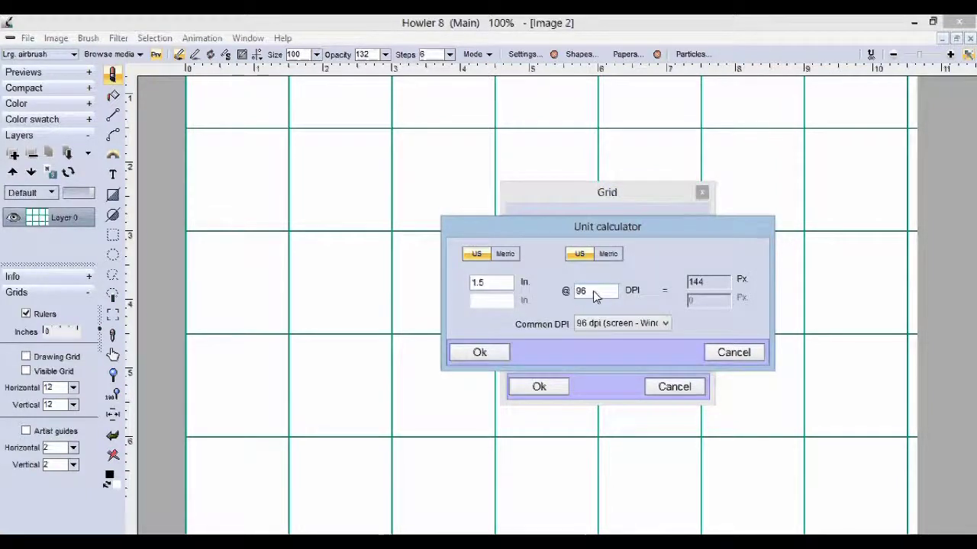
pyautogui.click(709, 356)
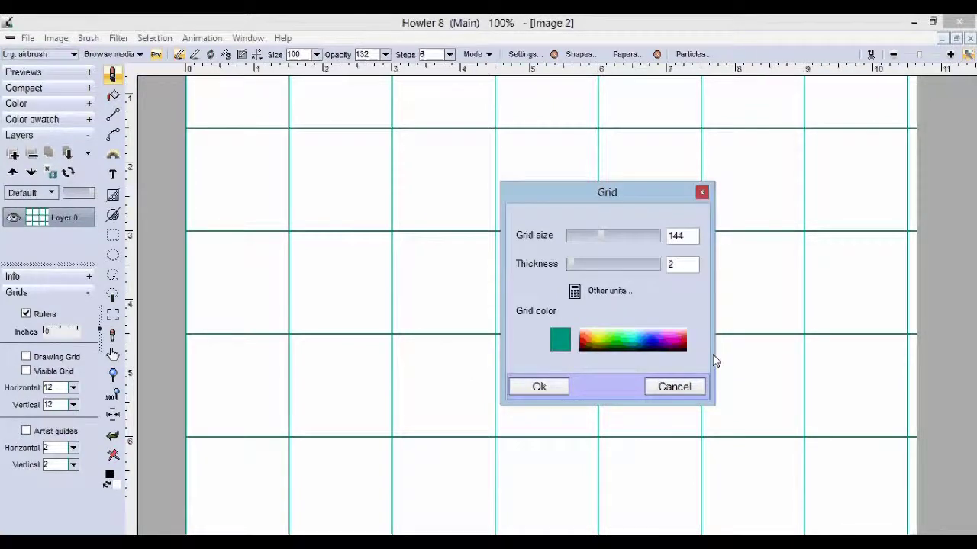
pyautogui.click(603, 296)
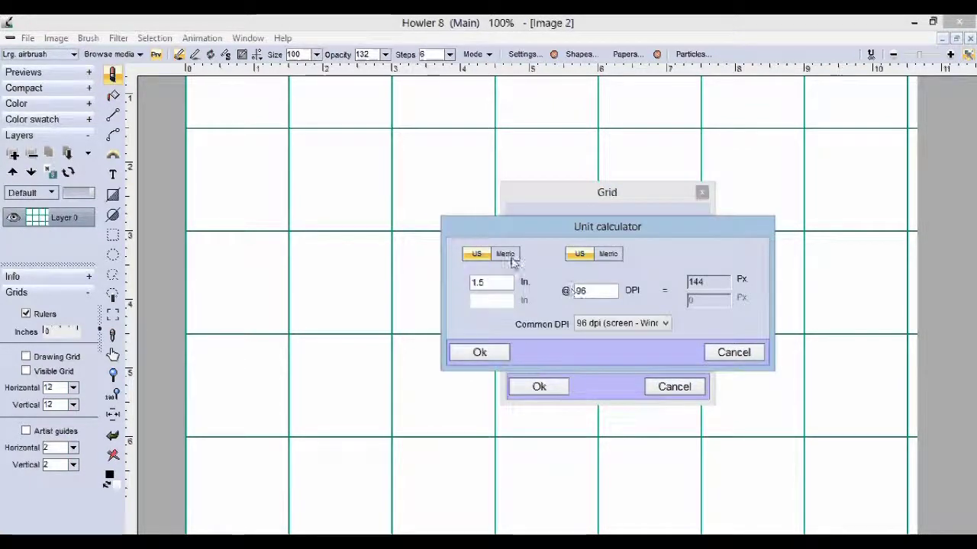
pyautogui.click(506, 255)
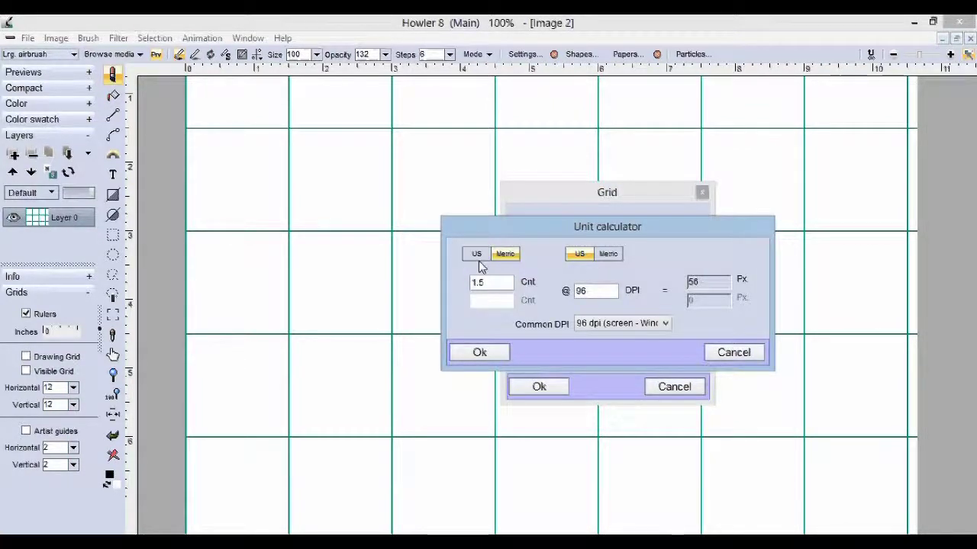
pyautogui.click(608, 253)
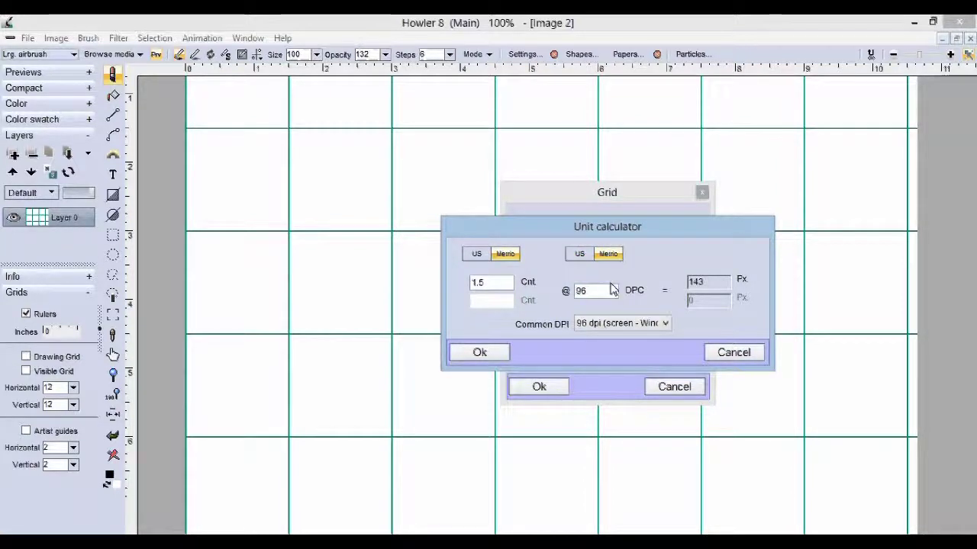
pyautogui.click(580, 254)
pyautogui.click(706, 349)
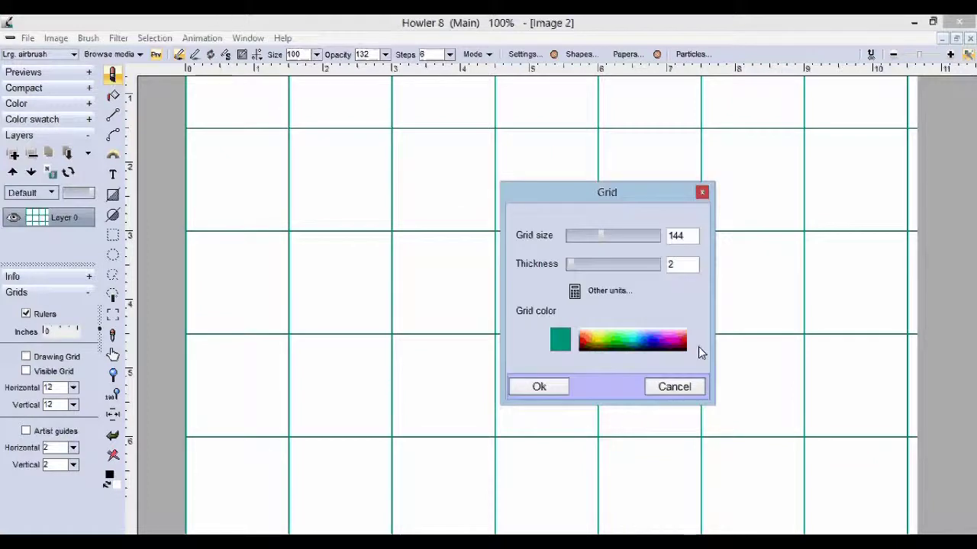
pyautogui.click(674, 386)
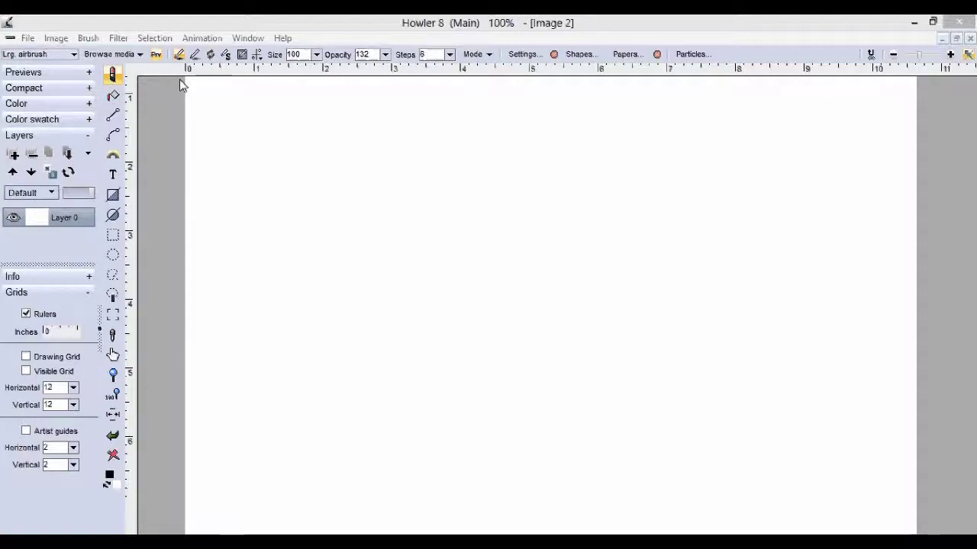
# Hide the rulers around the canvas and show them again.
pyautogui.click(26, 314)
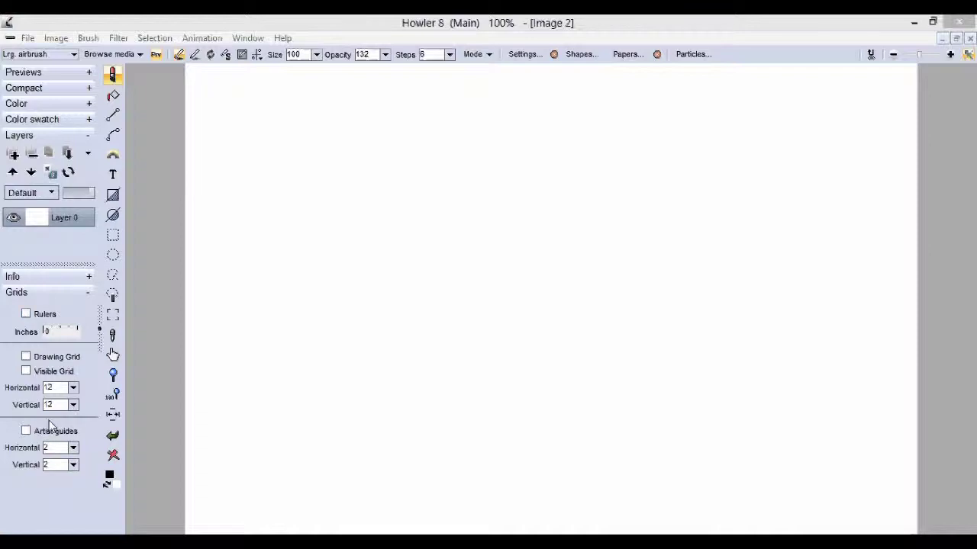
pyautogui.click(30, 315)
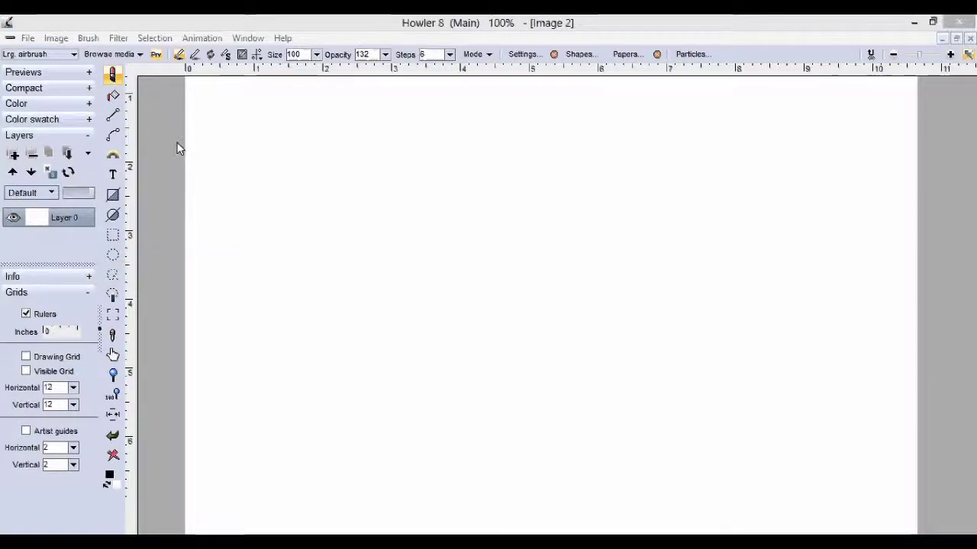
# Place a vertical guide at about 1 inch and a horizontal guide at about 4 inches, and remove both guides.
pyautogui.click(257, 70)
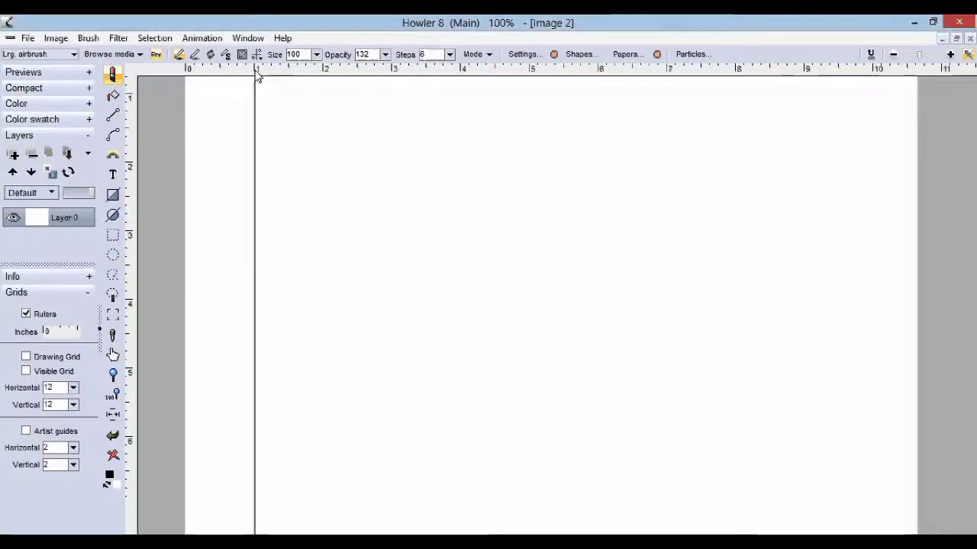
pyautogui.click(135, 301)
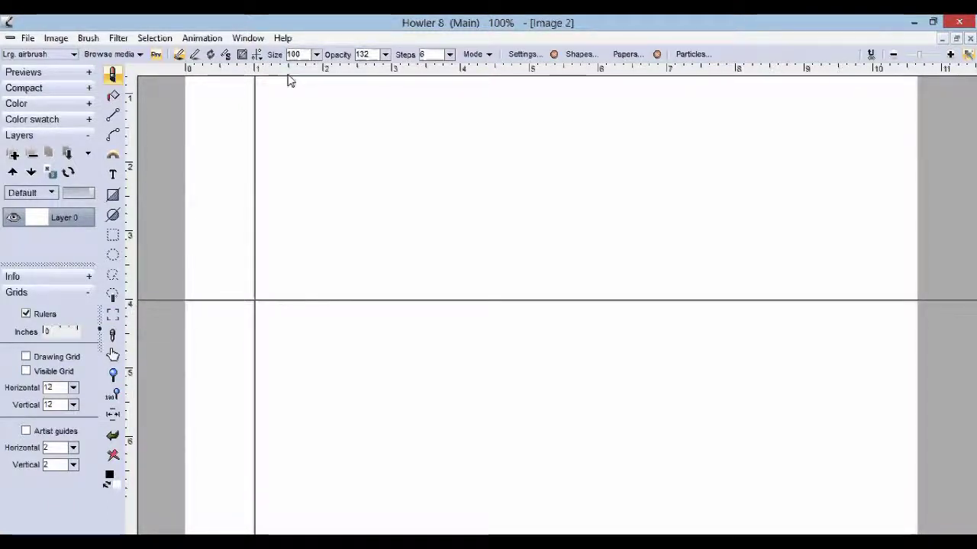
pyautogui.rightClick(288, 74)
pyautogui.rightClick(136, 274)
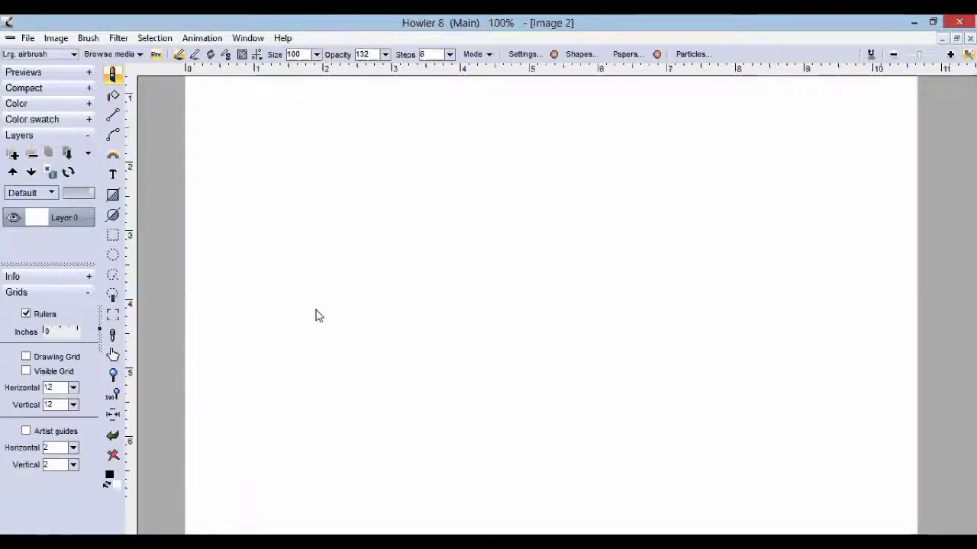